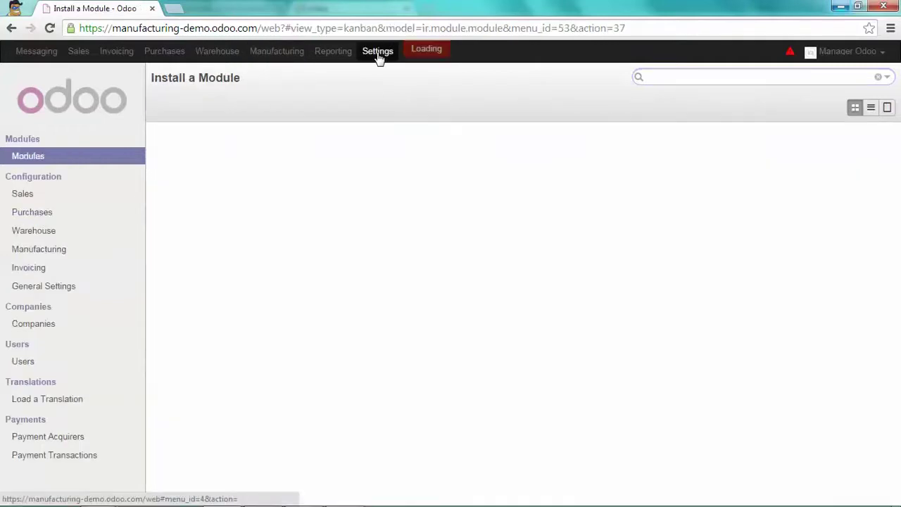
Confirm 'Manage repairs of products' is enabled in manufacturing settings, then view manufacturing orders.
click(49, 251)
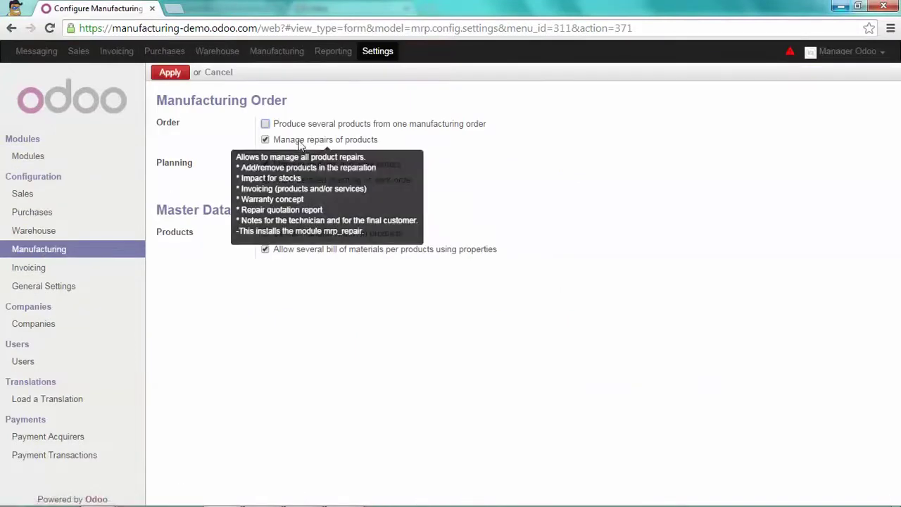
mouse_move(325, 140)
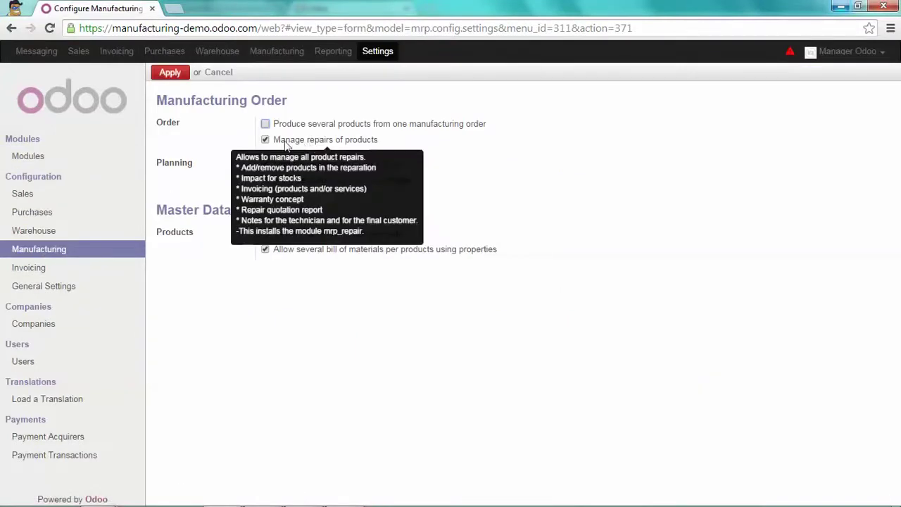
click(288, 55)
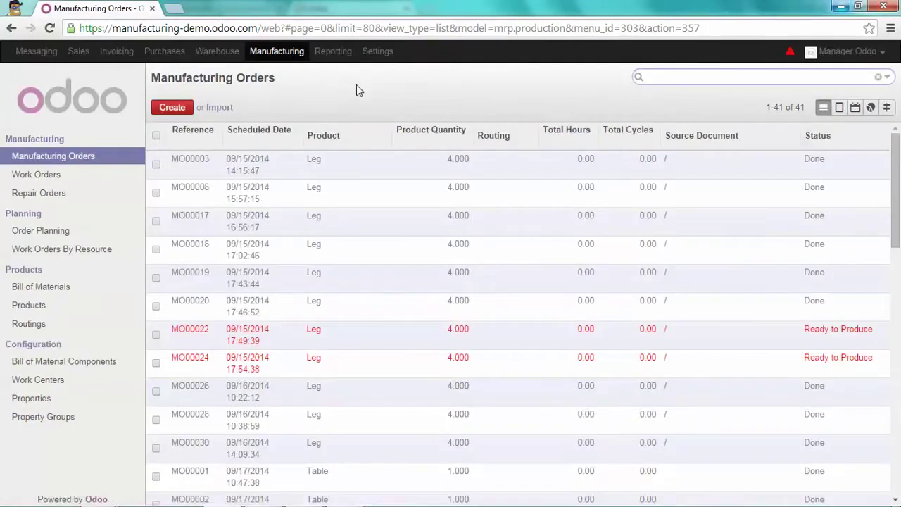
Create a new repair order with Table as the product to repair.
click(61, 197)
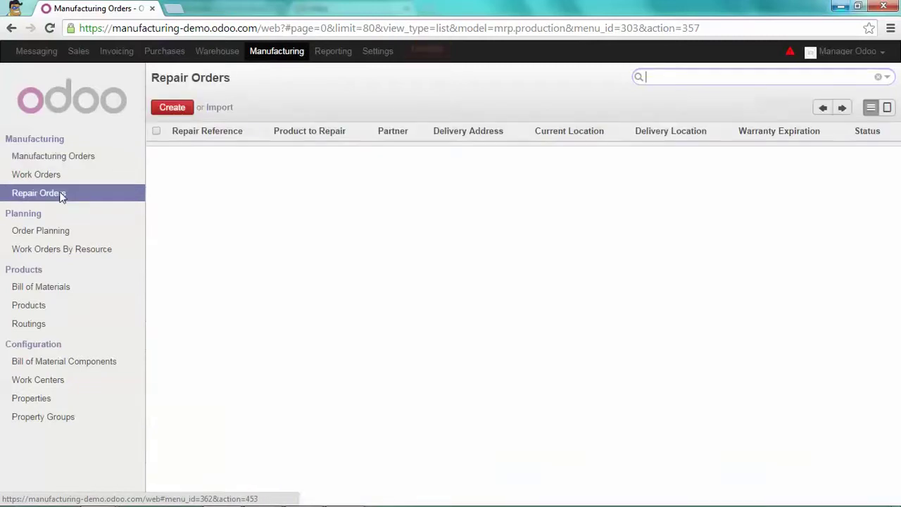
click(182, 112)
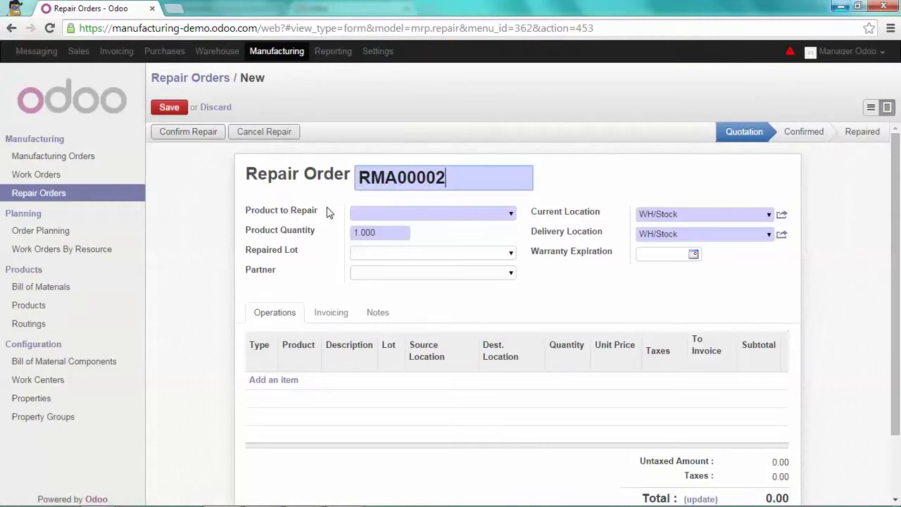
click(510, 213)
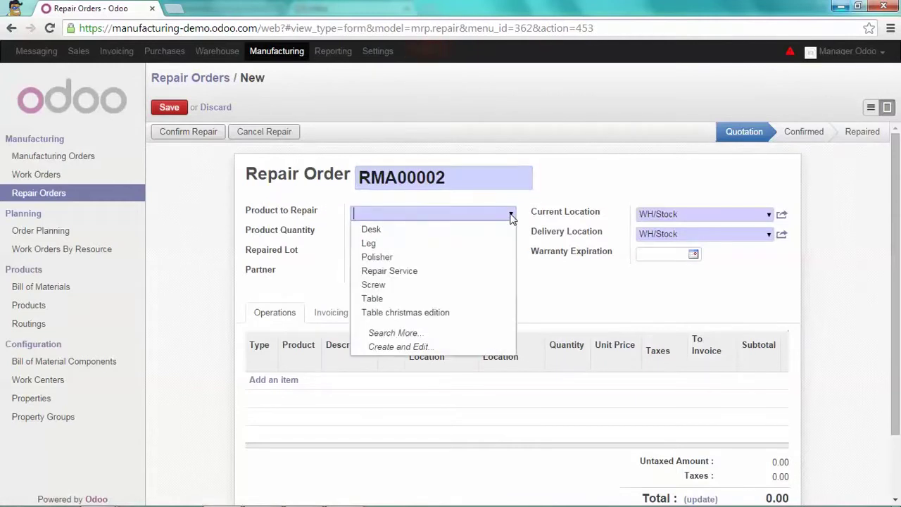
click(392, 301)
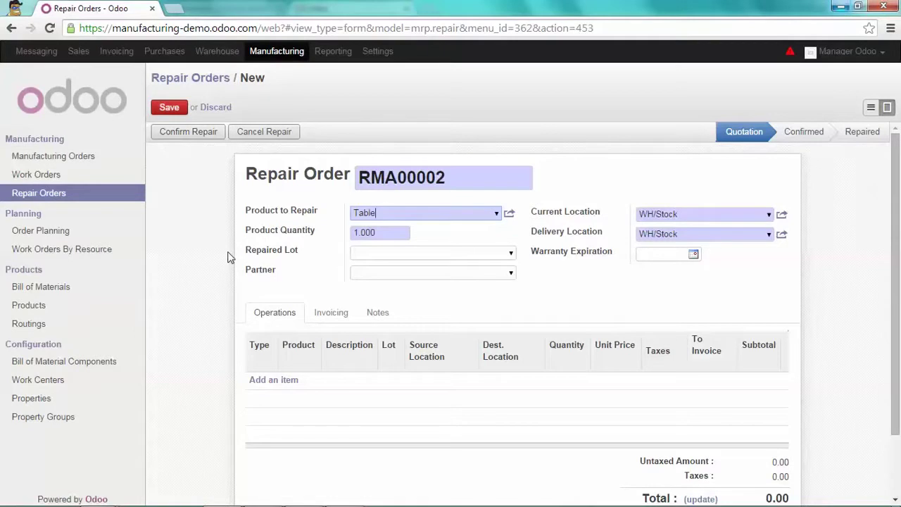
Set Blue Hotel as the repair order's partner.
click(365, 272)
text(blue hotel)
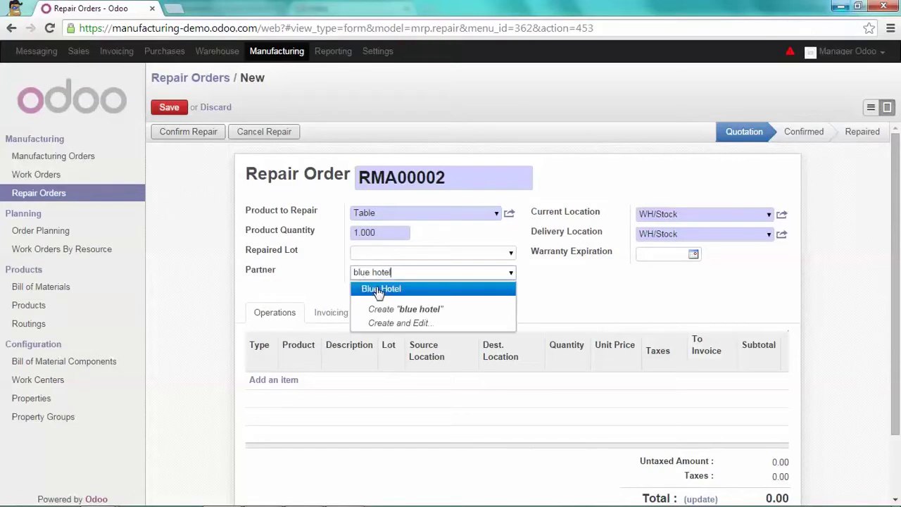
click(378, 288)
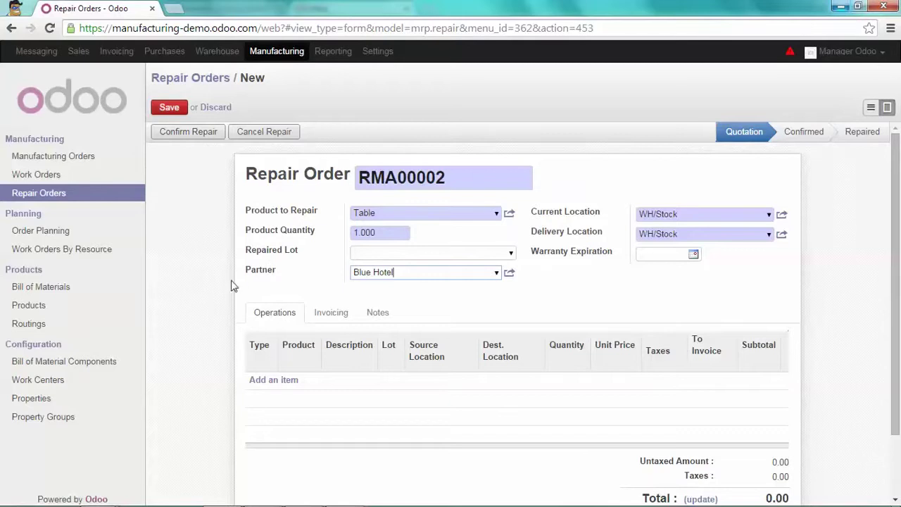
Add a Remove operation line for the broken Leg.
click(265, 380)
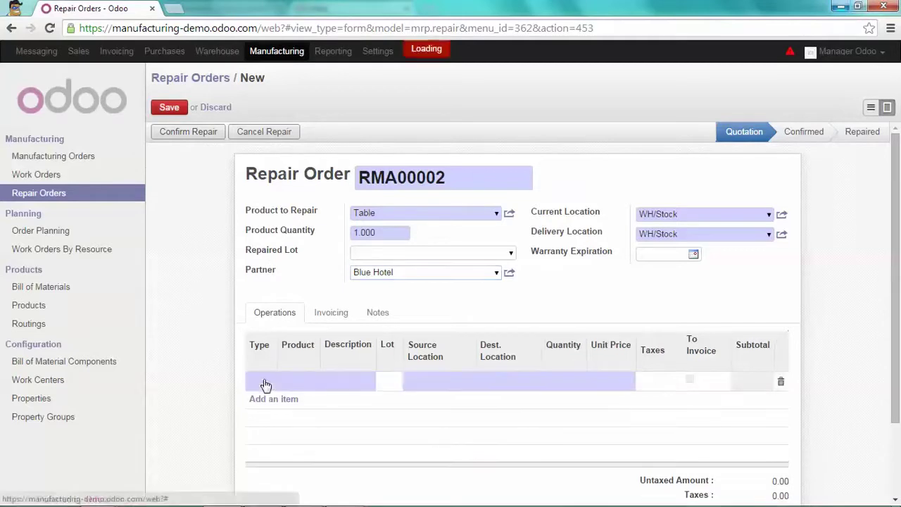
click(264, 380)
click(266, 416)
click(301, 380)
text(leg)
click(303, 400)
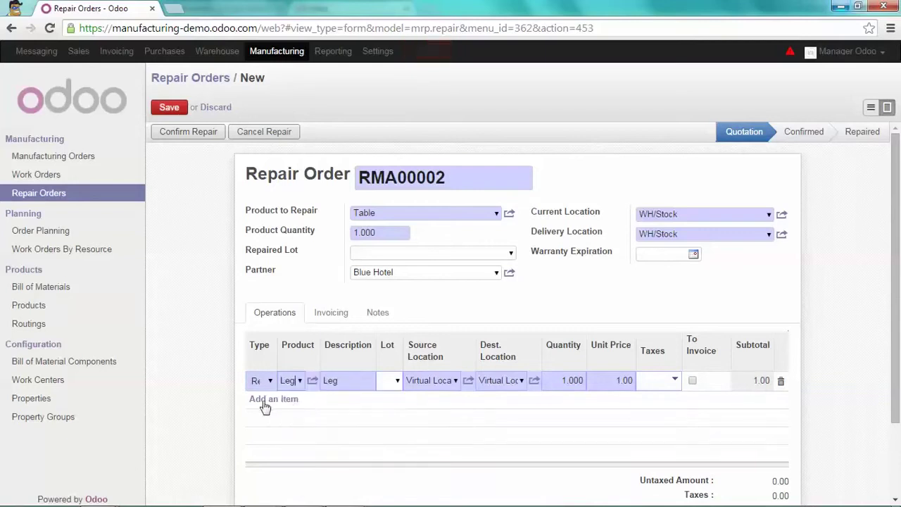
Add a second operation line of type Add for a new Leg.
click(264, 400)
click(276, 408)
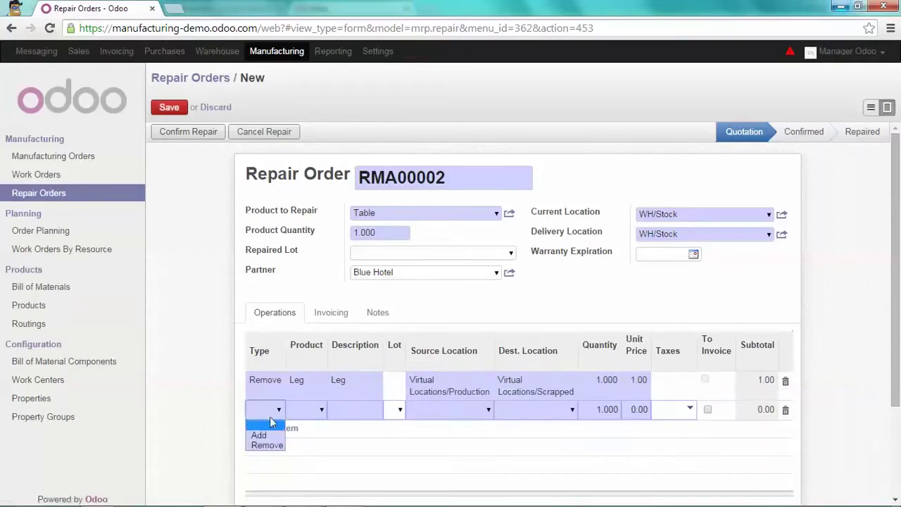
click(259, 435)
click(308, 414)
text(leg)
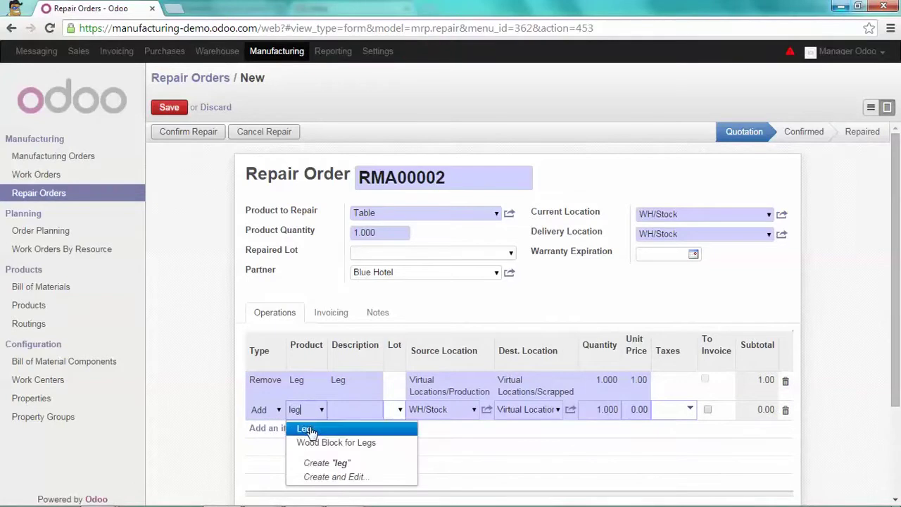
click(307, 429)
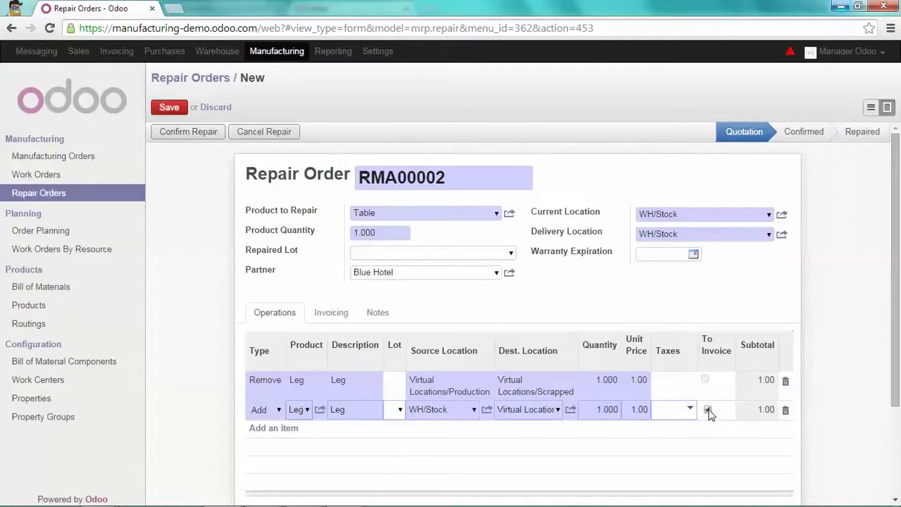
Set the repair order's invoice method to After Repair.
click(328, 315)
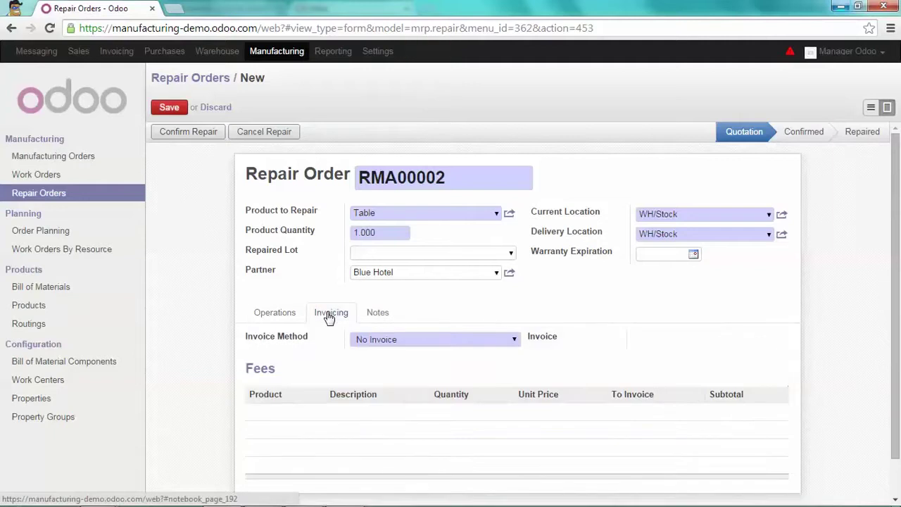
click(515, 341)
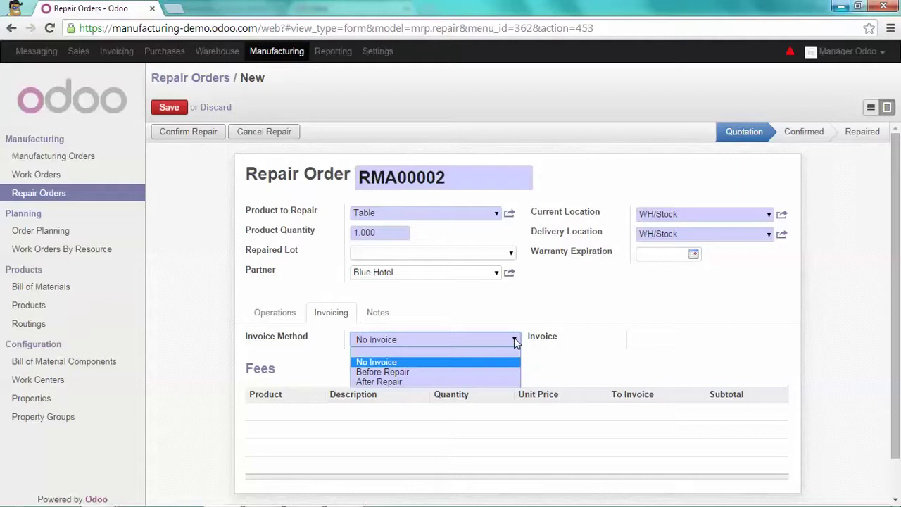
click(401, 382)
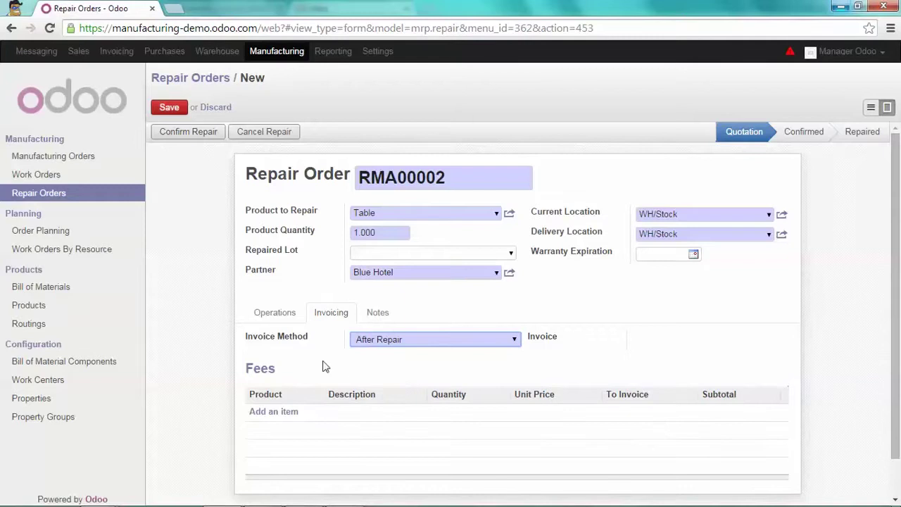
Add a Repair Service fee line at 20.00.
click(268, 411)
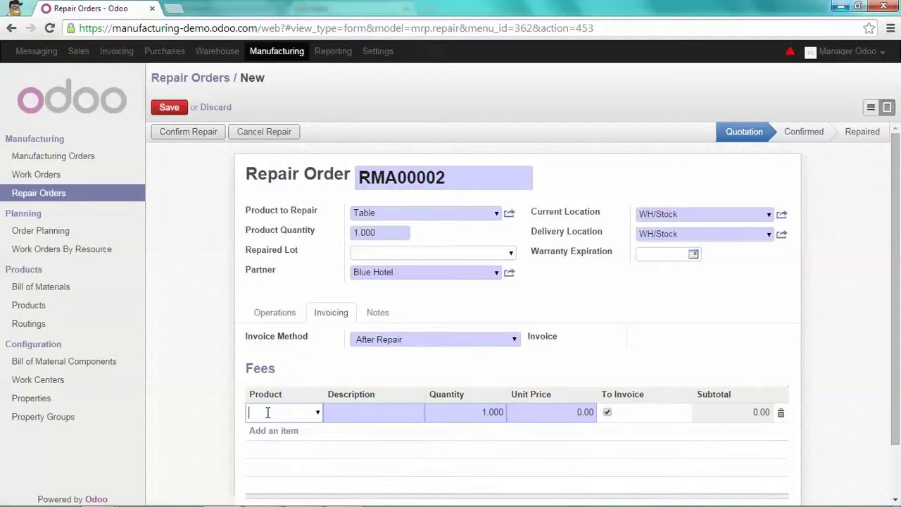
text(repair)
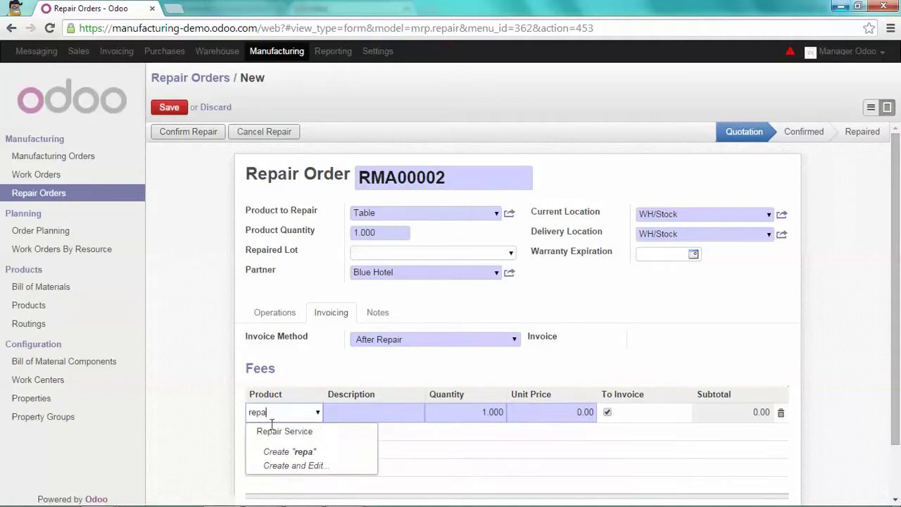
click(287, 432)
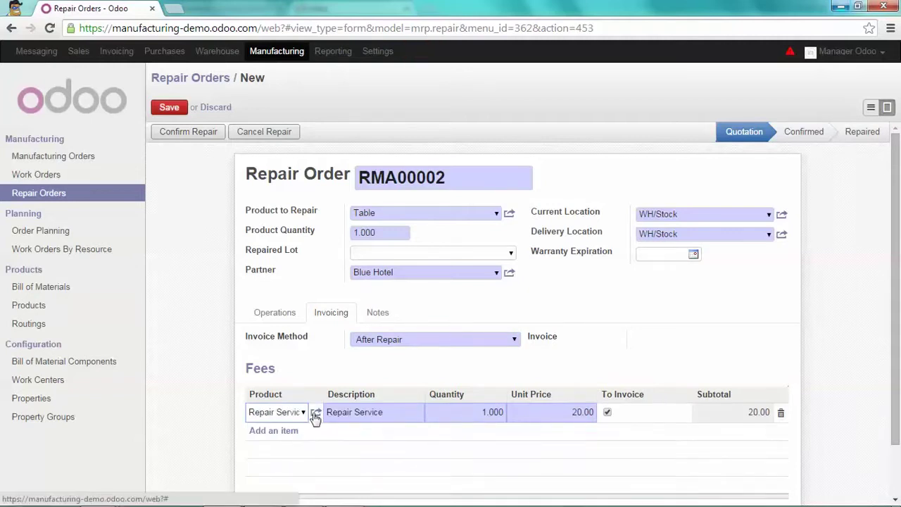
Change the Repair Service product's type to Service and save it.
click(315, 412)
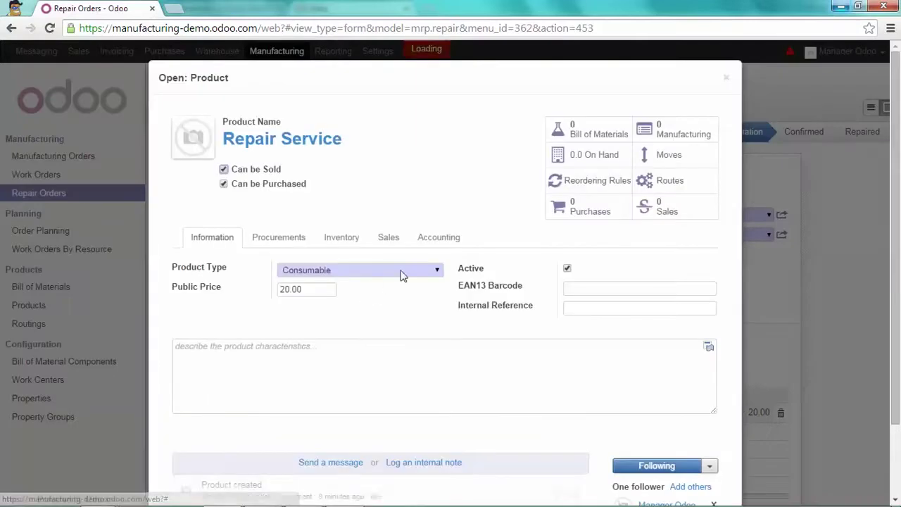
click(403, 268)
click(331, 313)
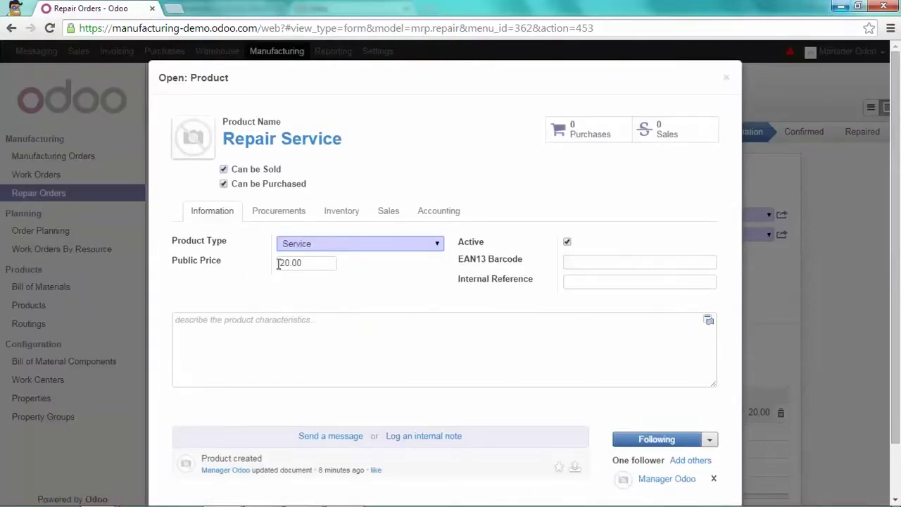
scroll(236, 281, down, 2)
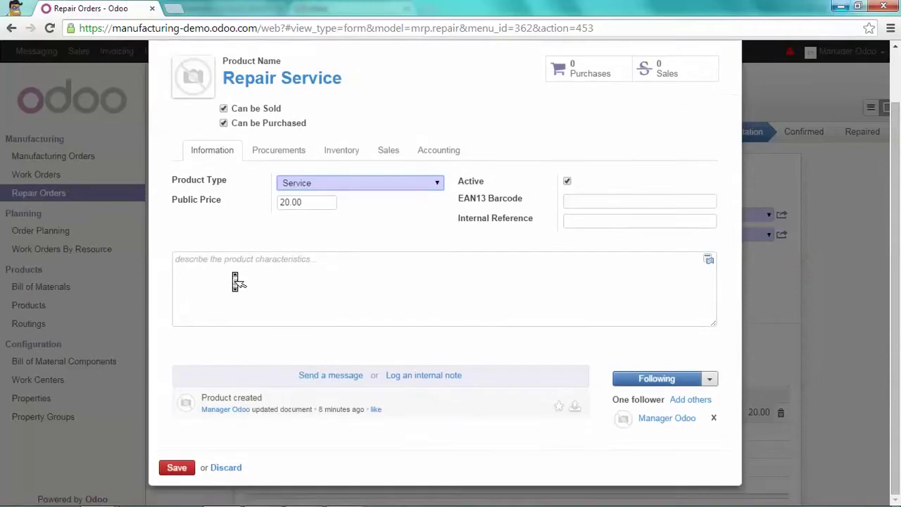
click(185, 469)
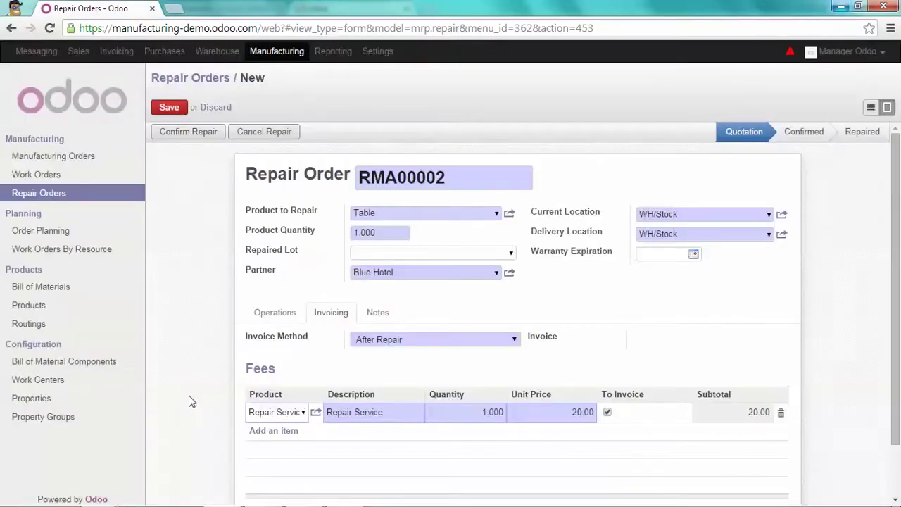
Save RMA00002, confirm, start and end the repair, and create its invoice.
click(169, 109)
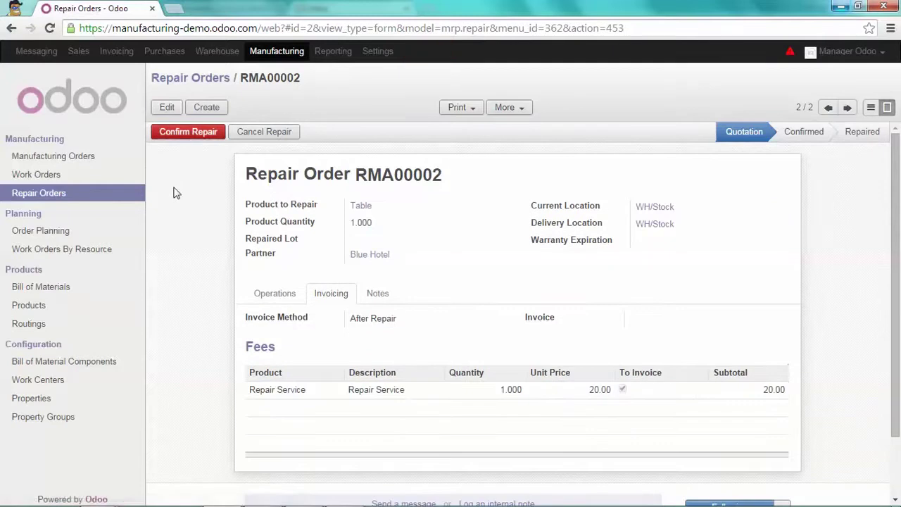
click(211, 134)
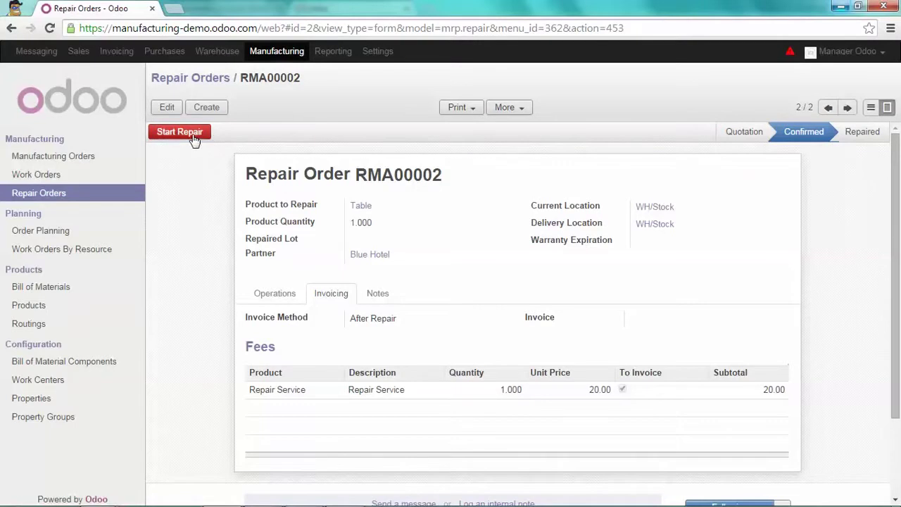
click(194, 139)
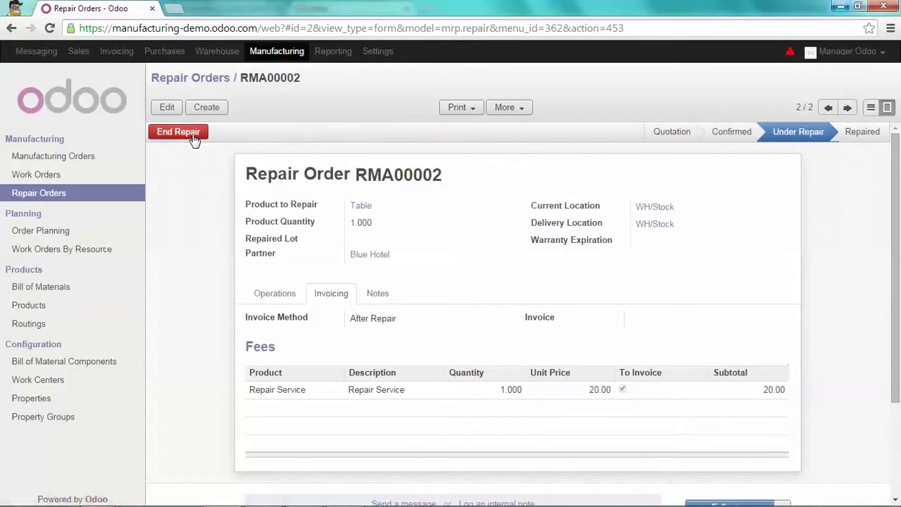
click(194, 138)
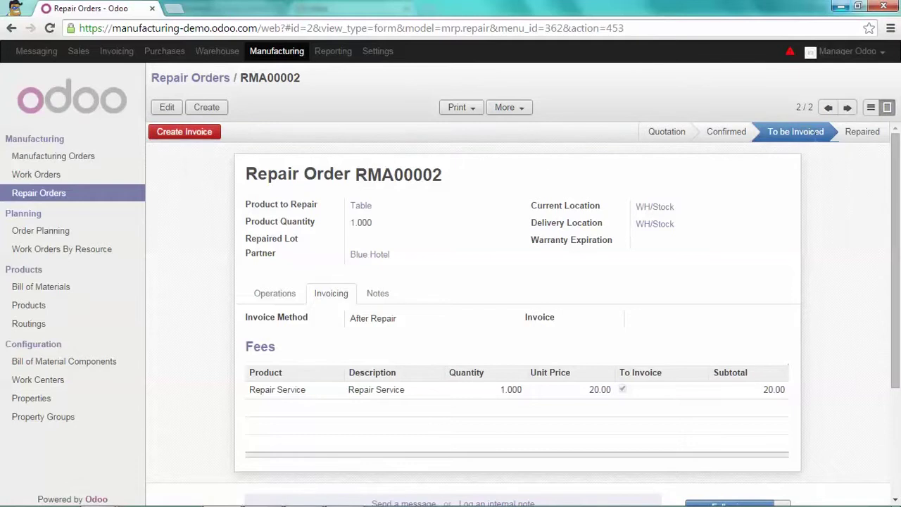
mouse_move(795, 131)
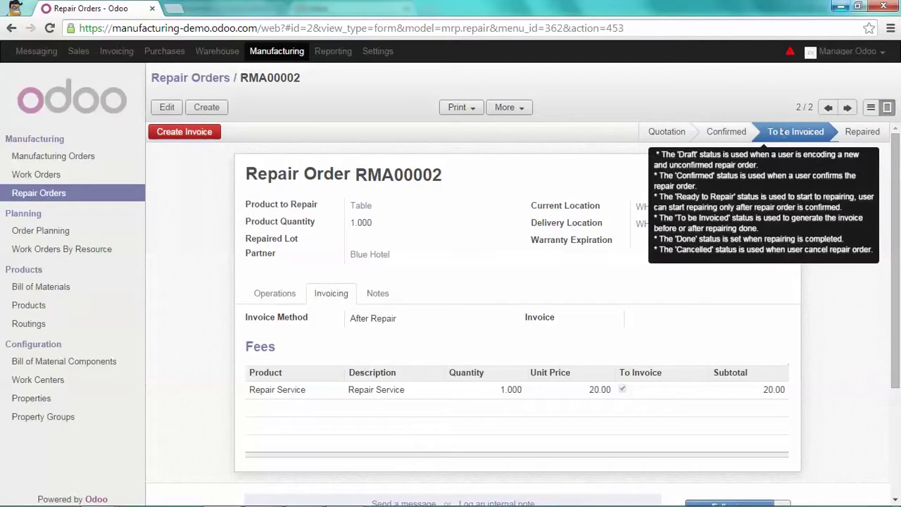
click(211, 134)
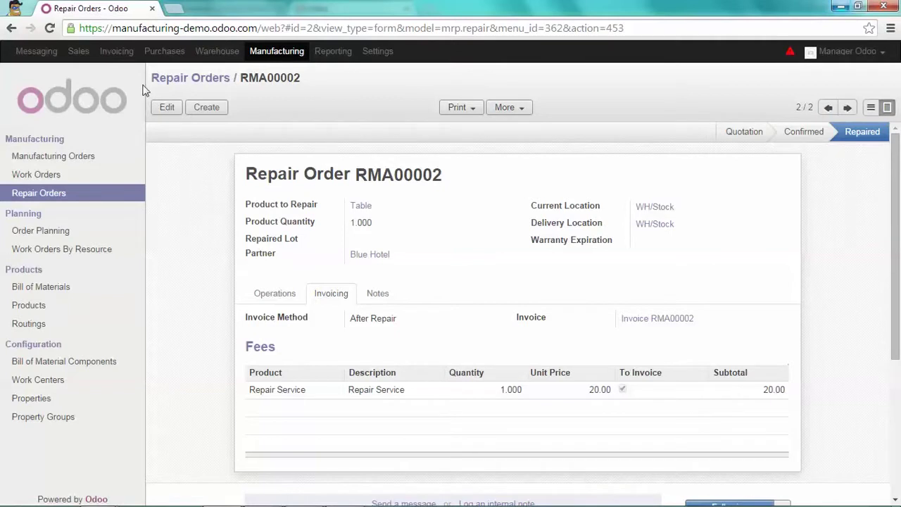
Open the draft Blue Hotel invoice RMA00002 totalling 21.00 € from Customer Invoices.
click(117, 51)
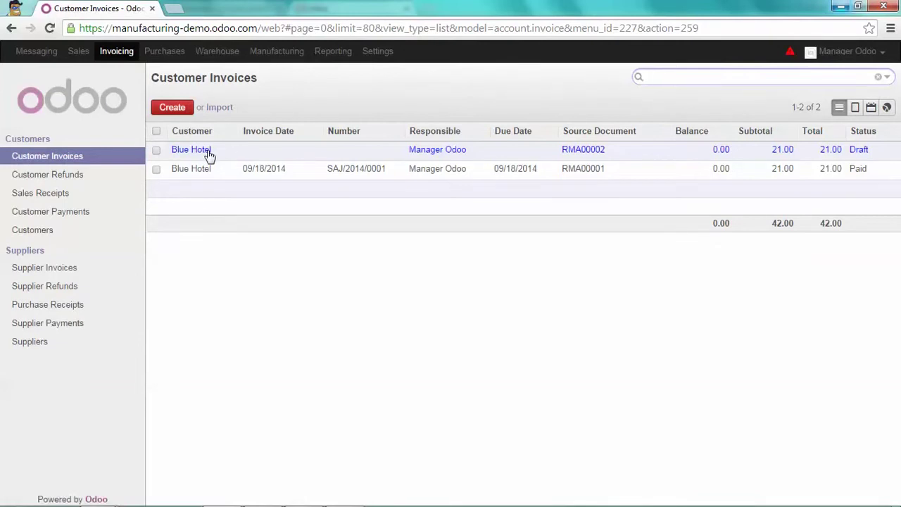
click(209, 154)
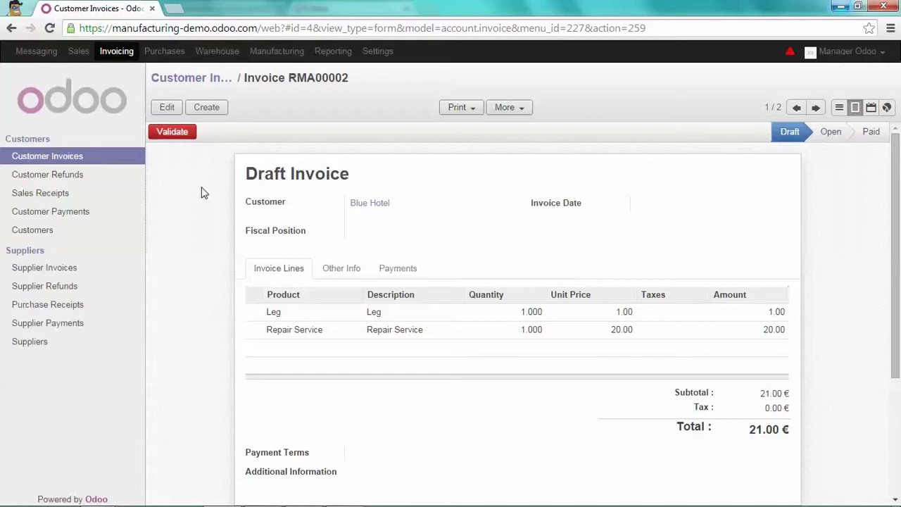
Validate the invoice as SAJ/2014/0002 and register the full 21.00 € payment in Cash (EUR).
click(176, 134)
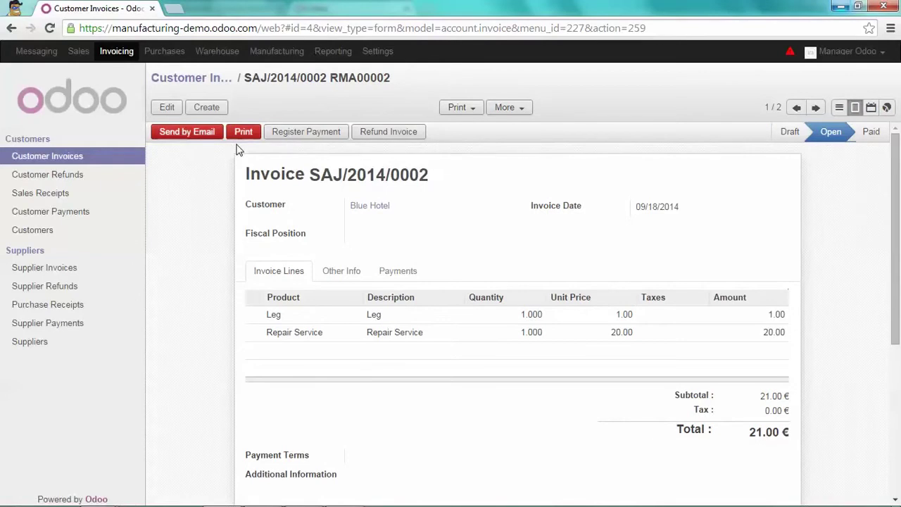
click(303, 134)
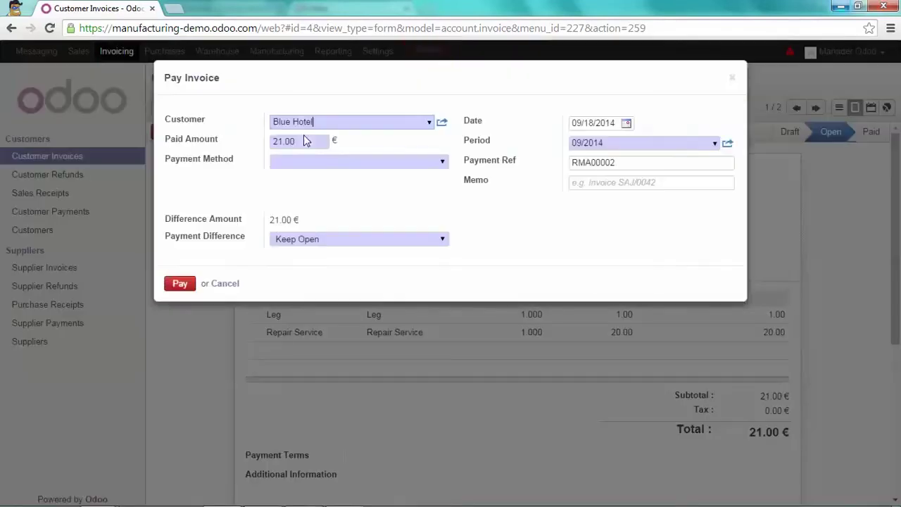
click(317, 159)
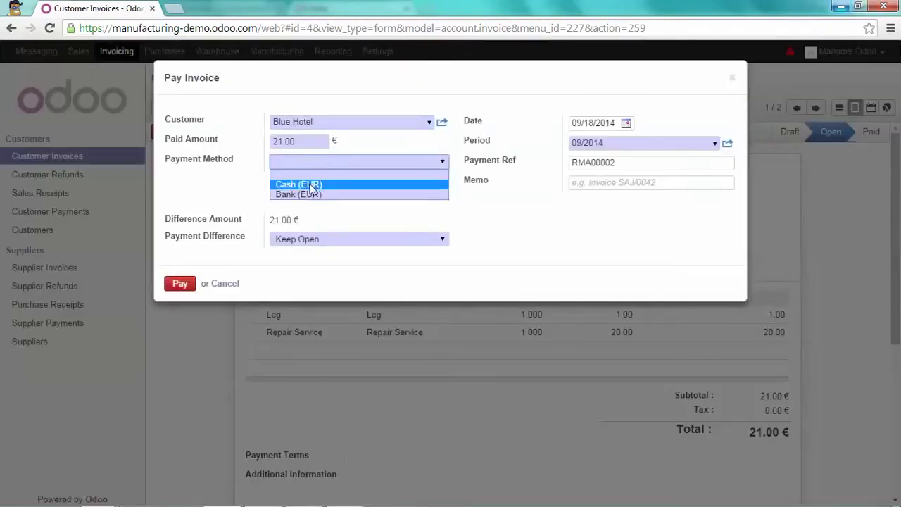
click(311, 185)
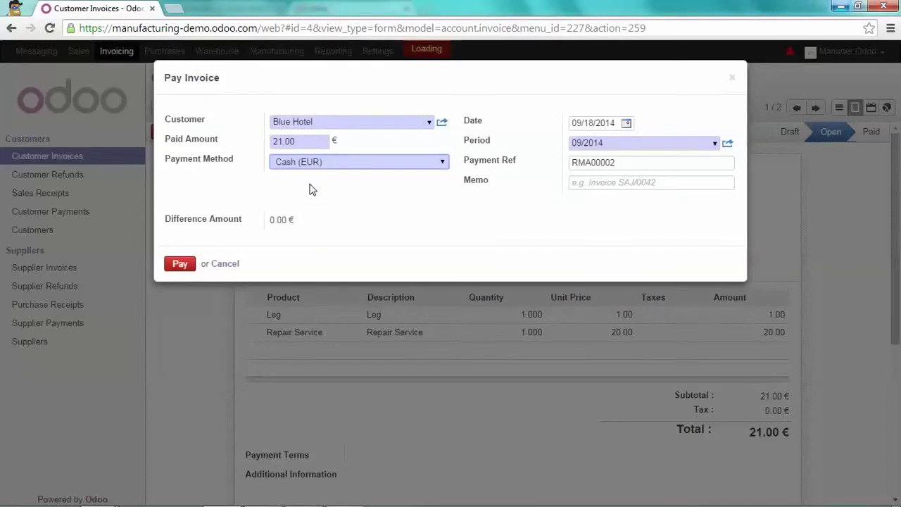
click(178, 264)
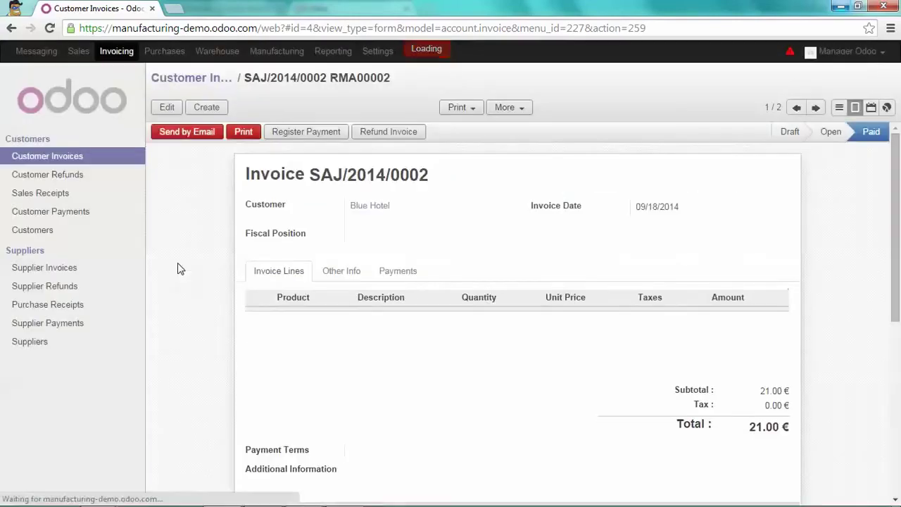